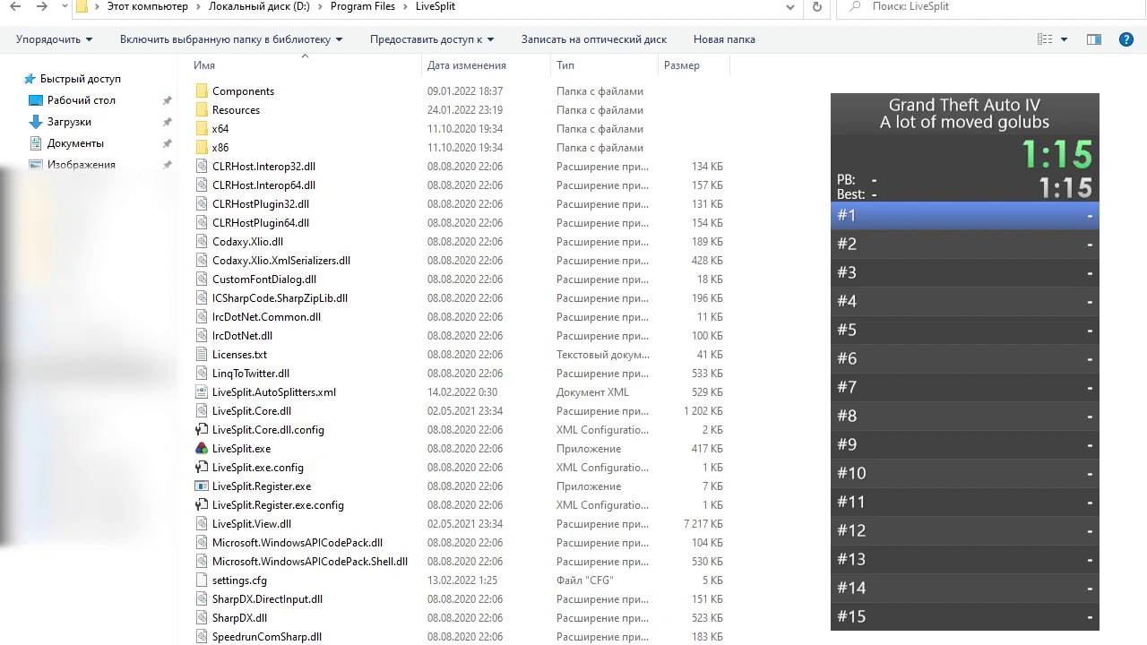
# Split through #5 and #6, then reset the run and accept updating the beaten best times
pyautogui.press('KP_1')
pyautogui.press('KP_1')
pyautogui.press('KP_1')
pyautogui.press('KP_1')
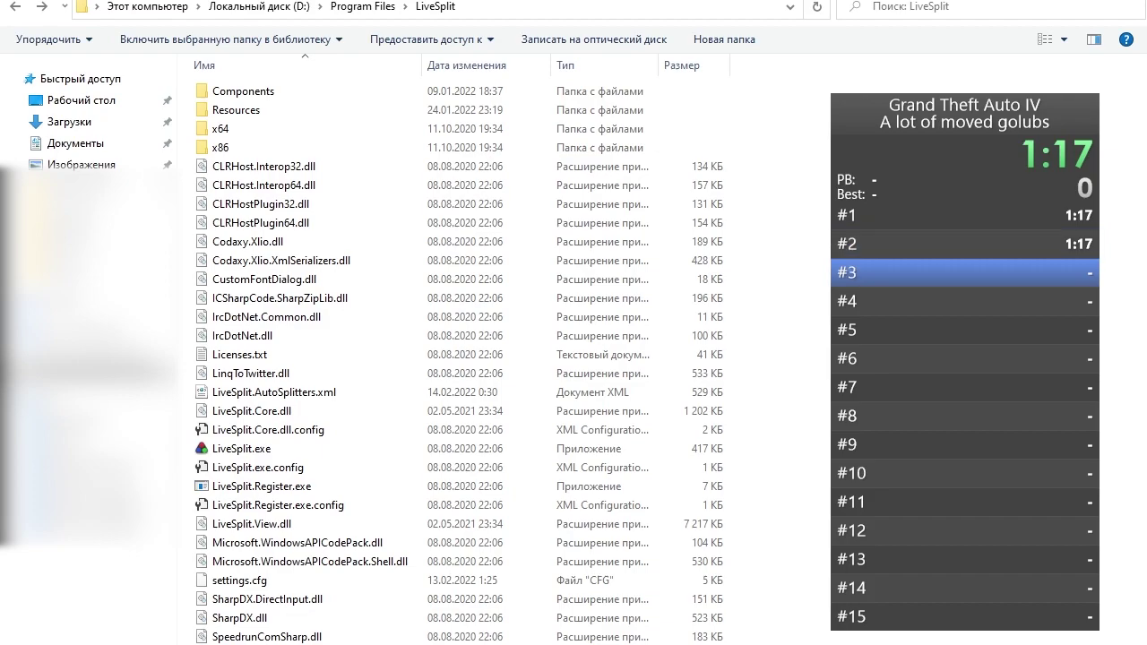
pyautogui.press('KP_1')
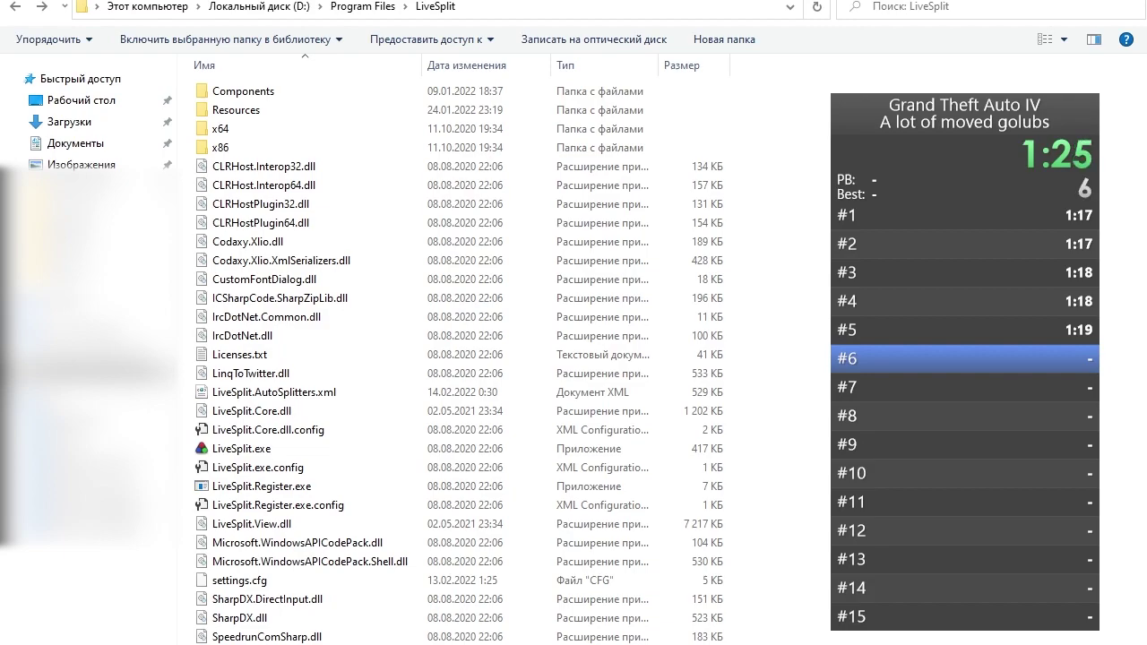
pyautogui.press('KP_1')
pyautogui.press('KP_3')
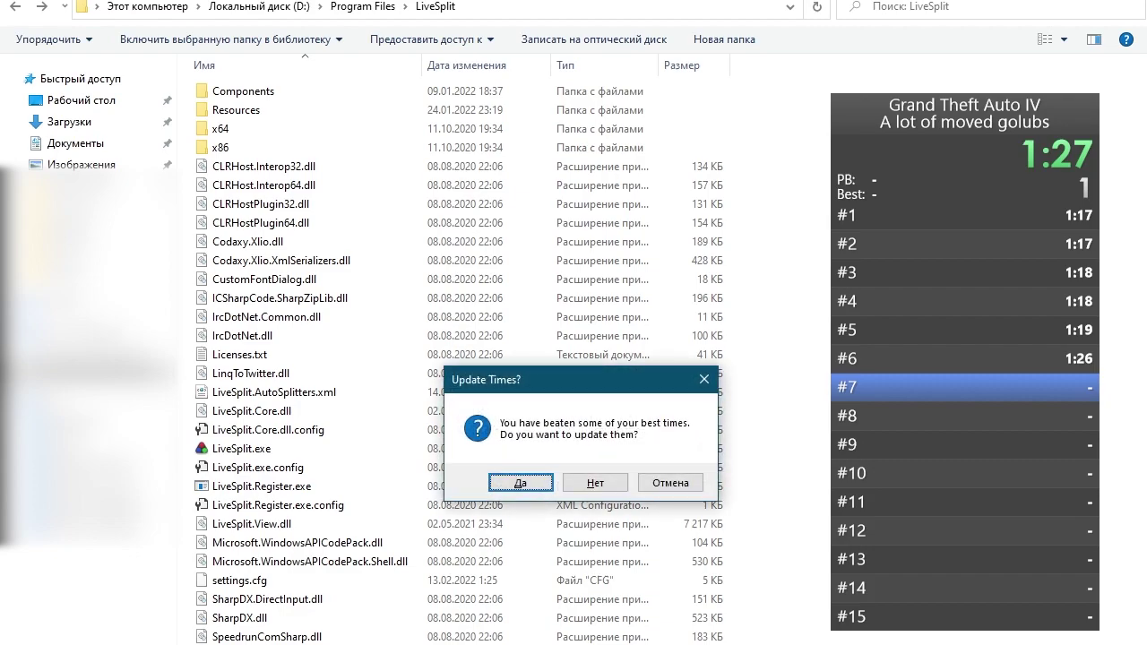
pyautogui.click(539, 485)
# In Edit Splits, paste the best segment times for #1–#6 into the Segment Time column
pyautogui.rightClick(957, 314)
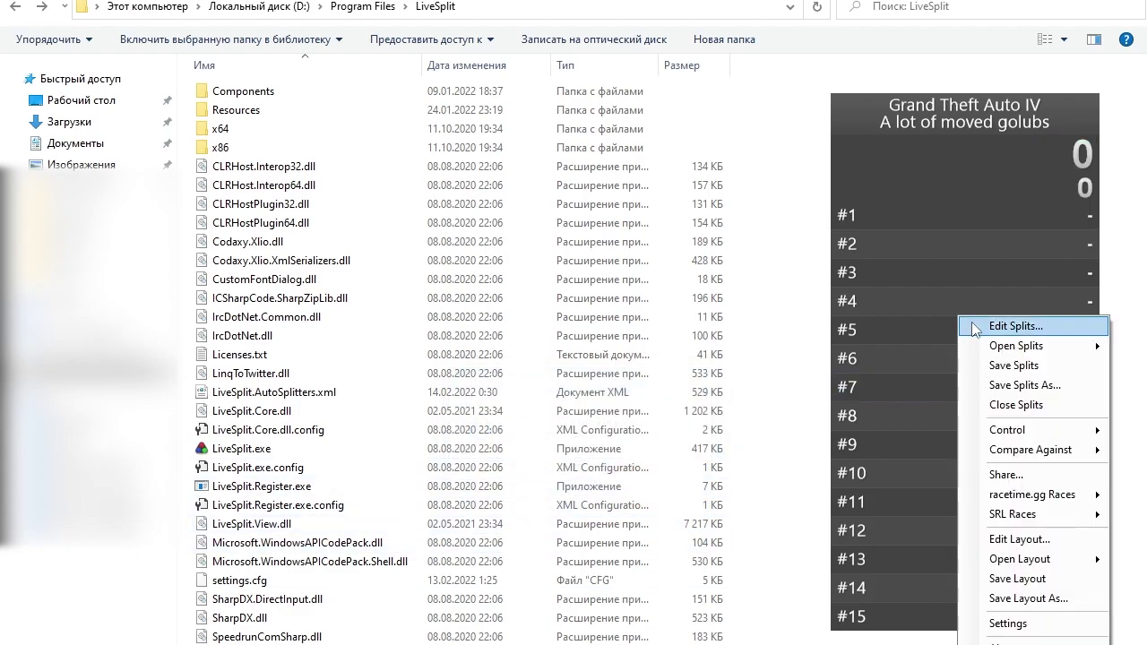
pyautogui.click(972, 323)
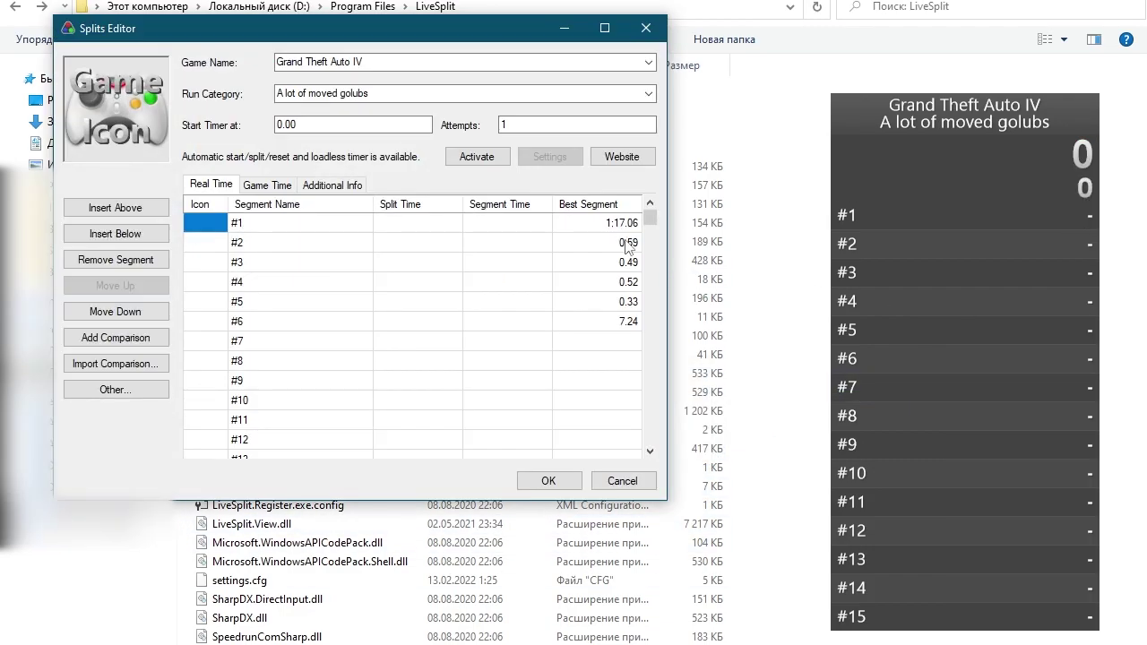
pyautogui.click(606, 223)
pyautogui.keyDown('shift'); pyautogui.click(618, 325); pyautogui.keyUp('shift')
pyautogui.hotkey('ctrl', 'c')
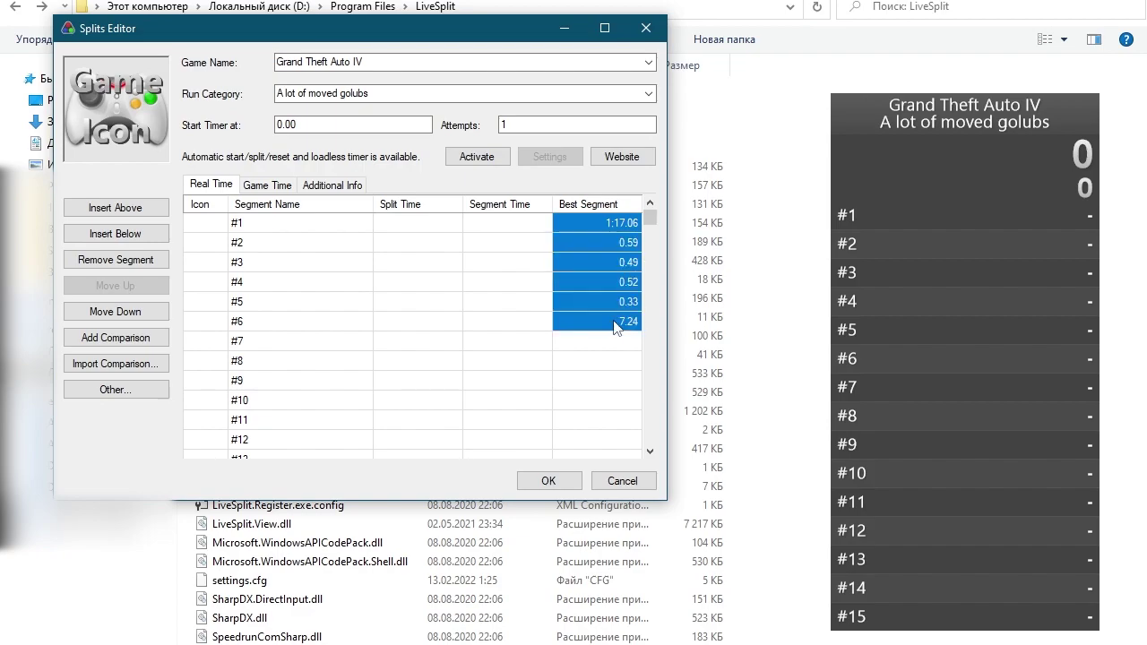
pyautogui.click(518, 224)
pyautogui.hotkey('ctrl', 'v')
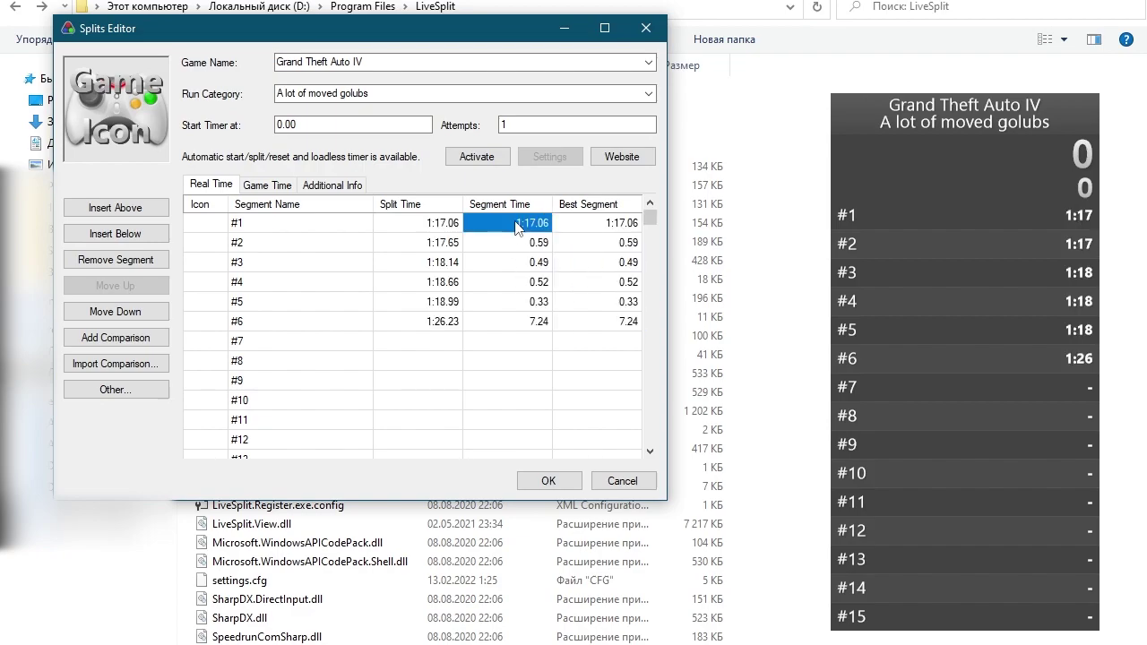
# Set Start Timer at to 1:26.23, clear row #6's times, and save the splits
pyautogui.click(431, 324)
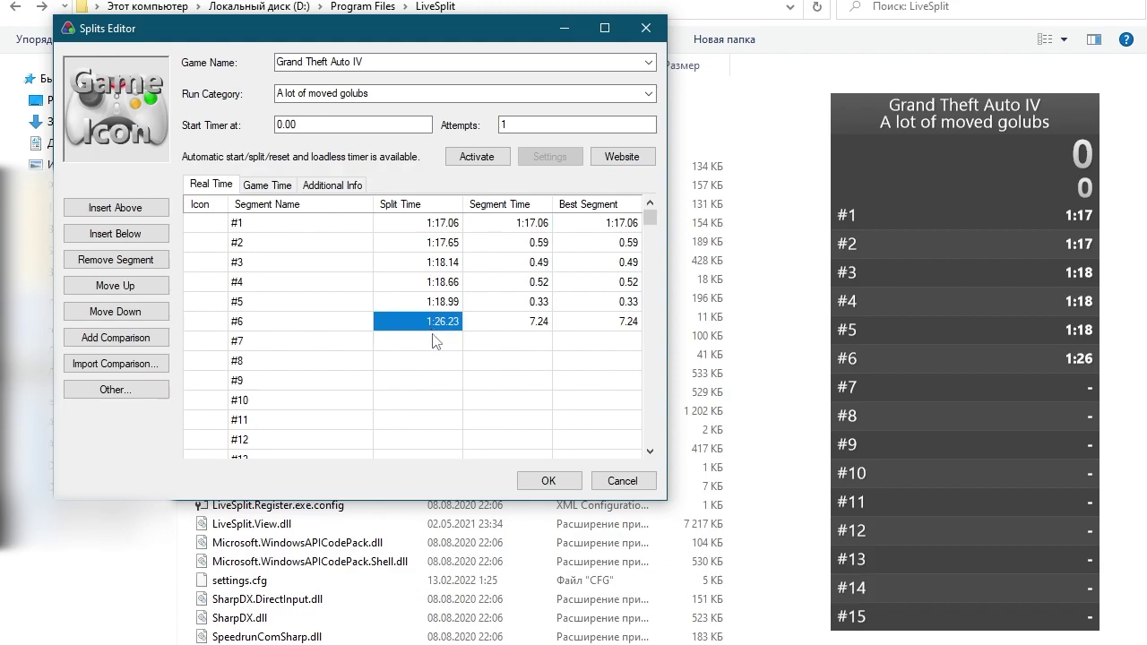
pyautogui.moveTo(307, 124); pyautogui.dragTo(247, 125)
pyautogui.write('1:26.23')
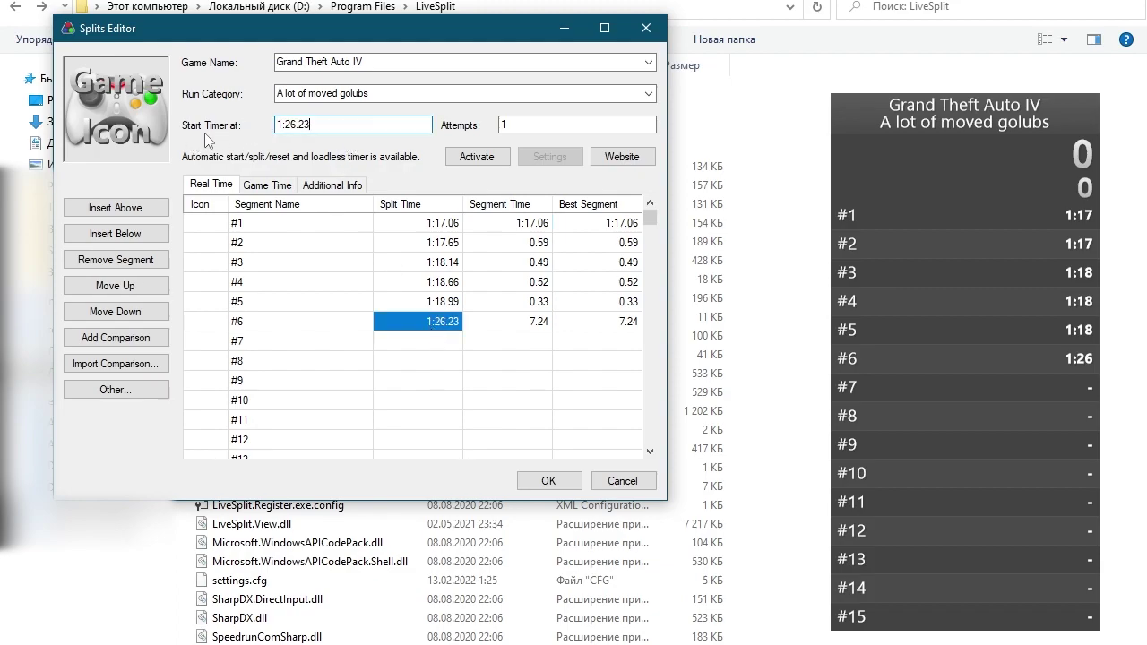
pyautogui.click(594, 326)
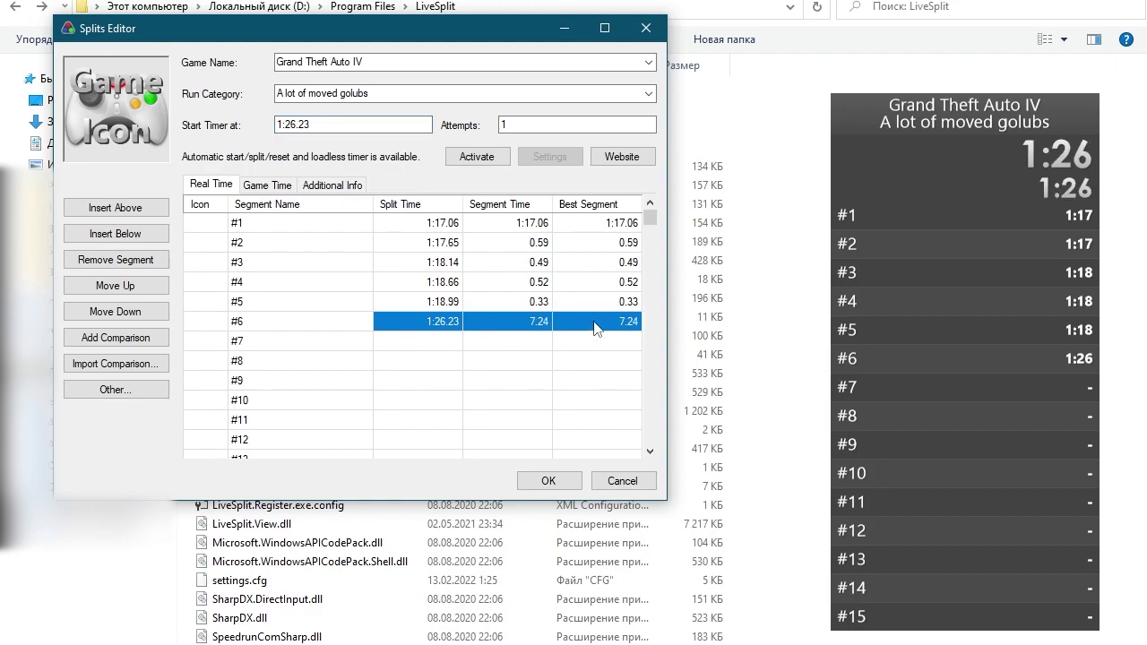
pyautogui.press('Delete')
pyautogui.click(548, 480)
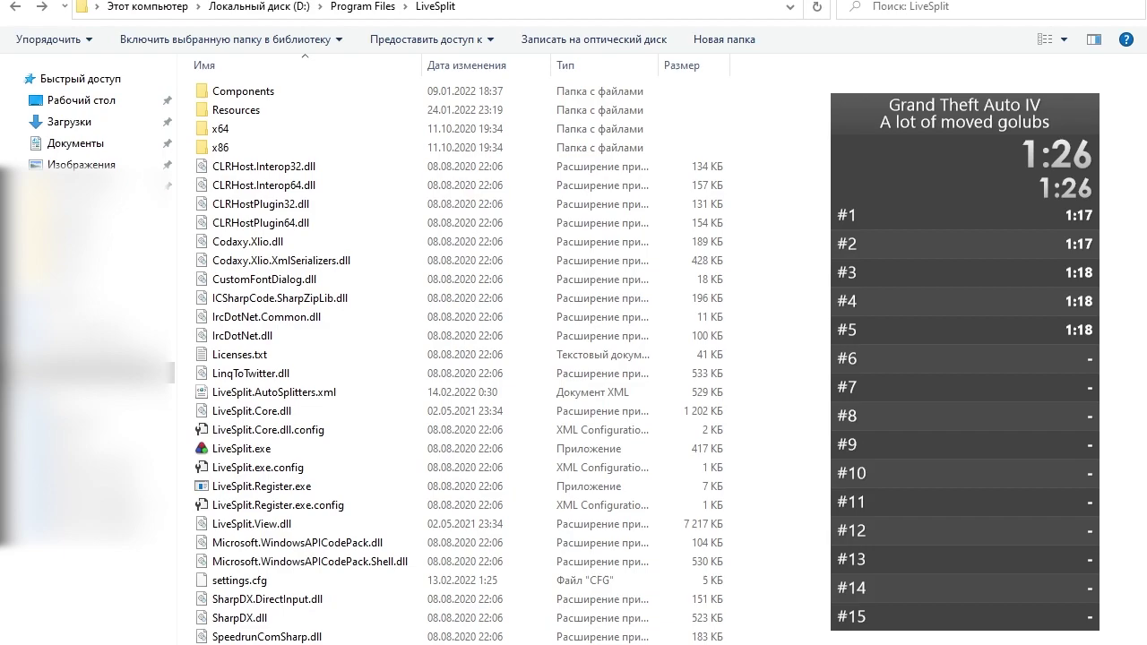
# Start from 1:26, skip splits #1–#5, split #6–#10, then reset, keeping the beaten best times
pyautogui.press('KP_1')
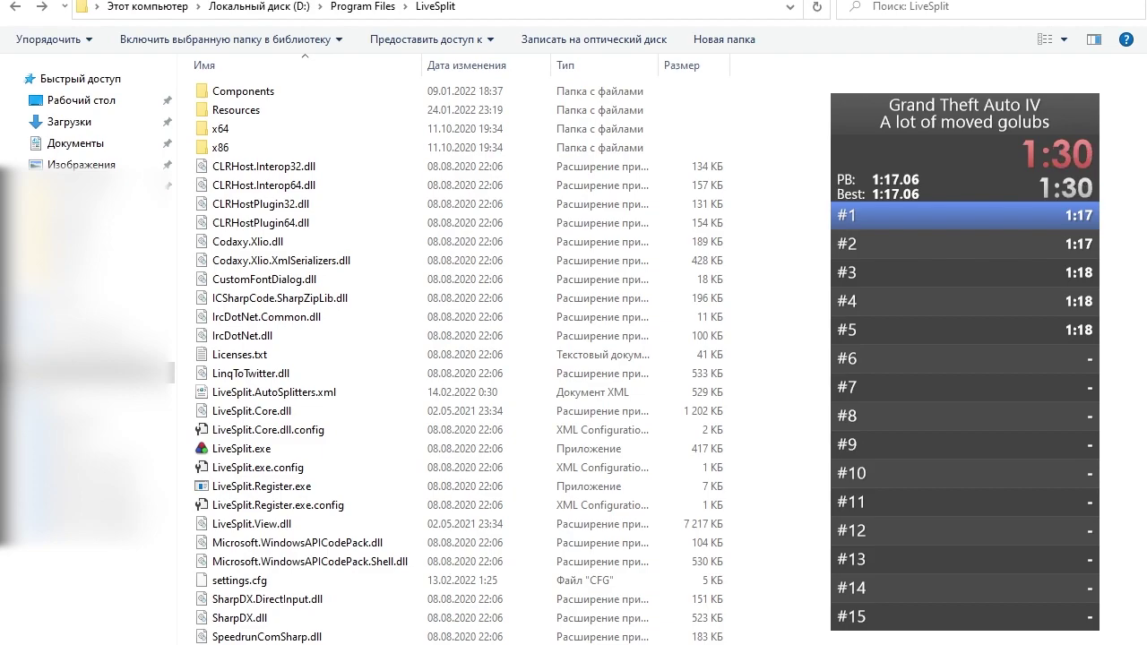
pyautogui.press('KP_2')
pyautogui.press('KP_2')
pyautogui.press('KP_2')
pyautogui.press('KP_2')
pyautogui.press('KP_2')
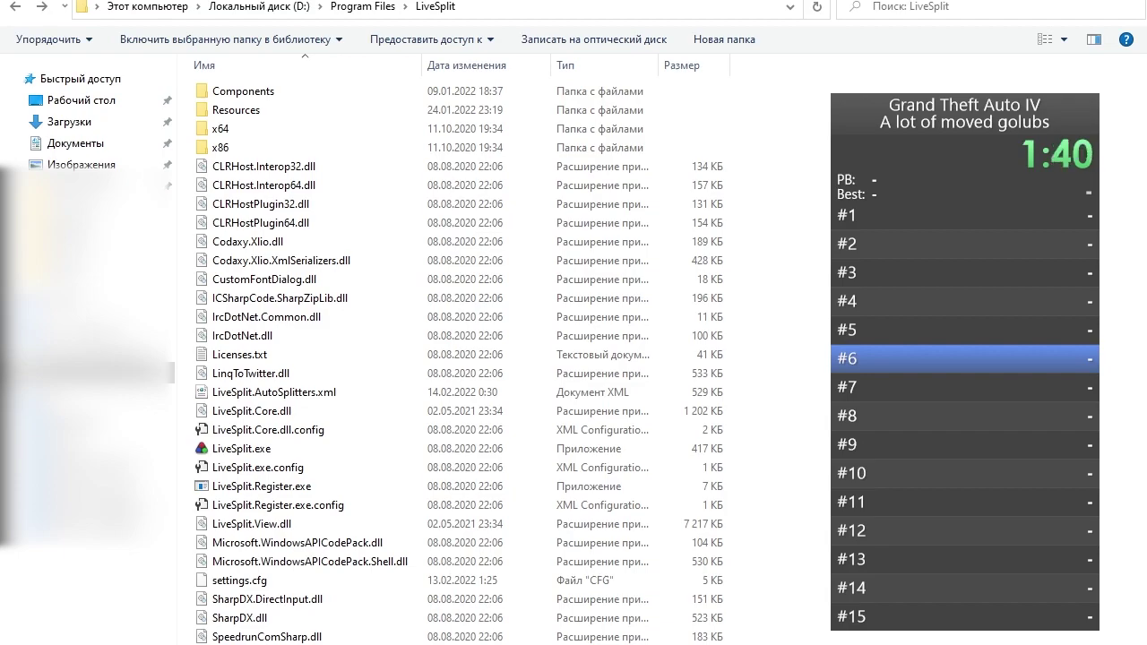
pyautogui.press('KP_1')
pyautogui.press('KP_1')
pyautogui.press('KP_1')
pyautogui.press('KP_1')
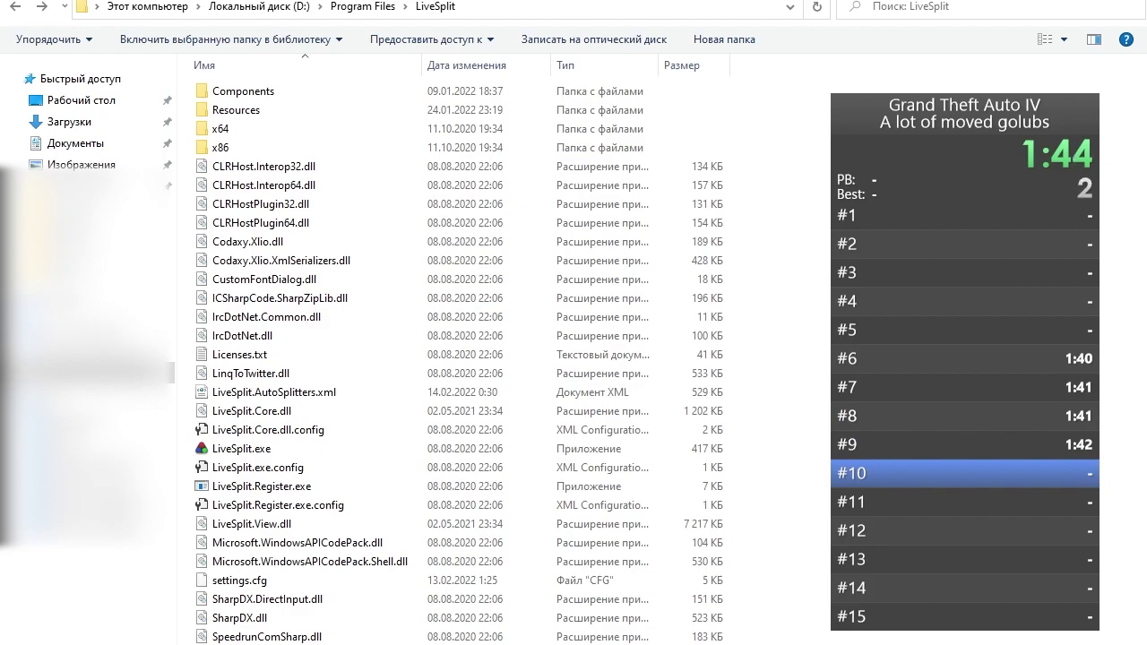
pyautogui.press('KP_1')
pyautogui.press('KP_3')
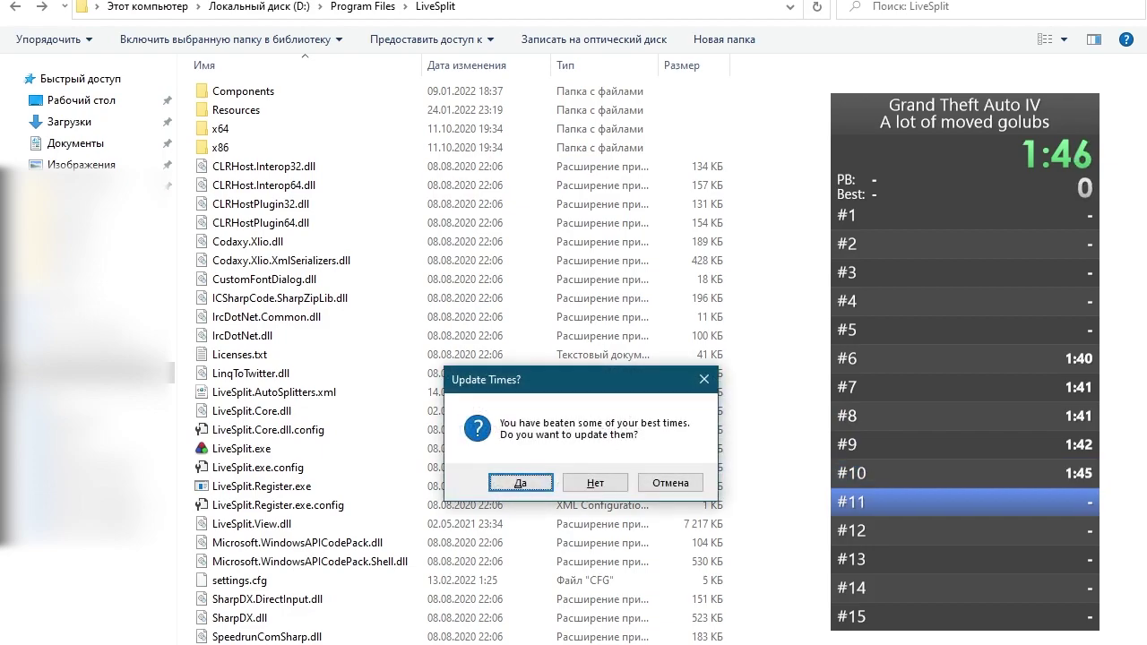
pyautogui.click(521, 483)
# In Edit Splits, paste #6's best segment 1:40.99 as its split time
pyautogui.rightClick(966, 331)
pyautogui.click(994, 345)
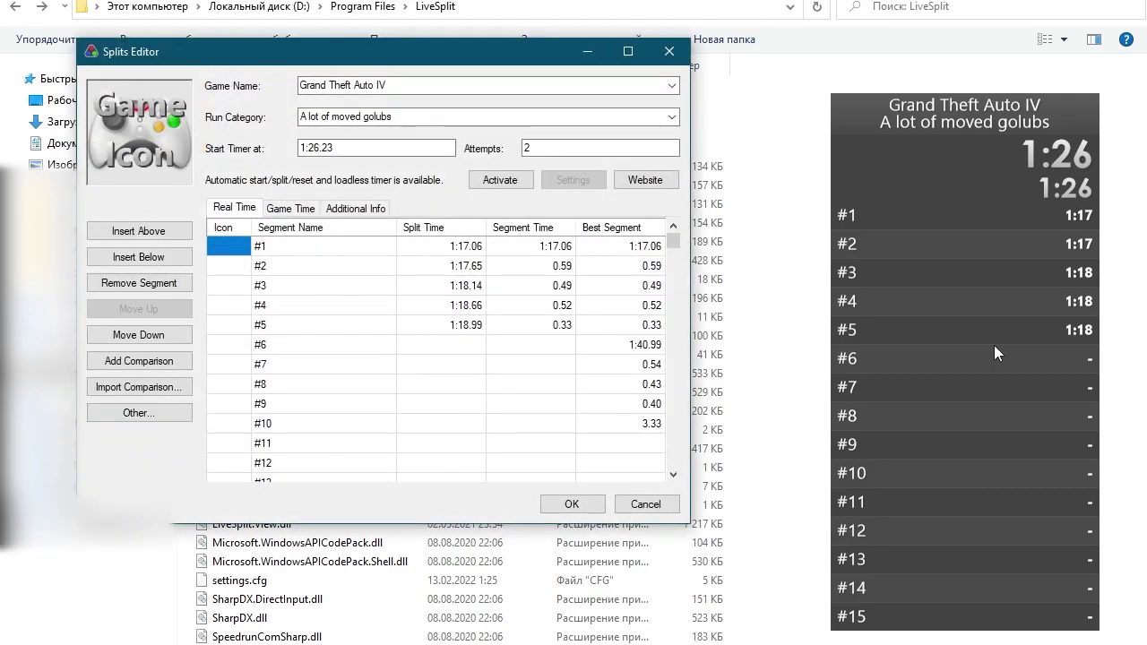
pyautogui.click(656, 346)
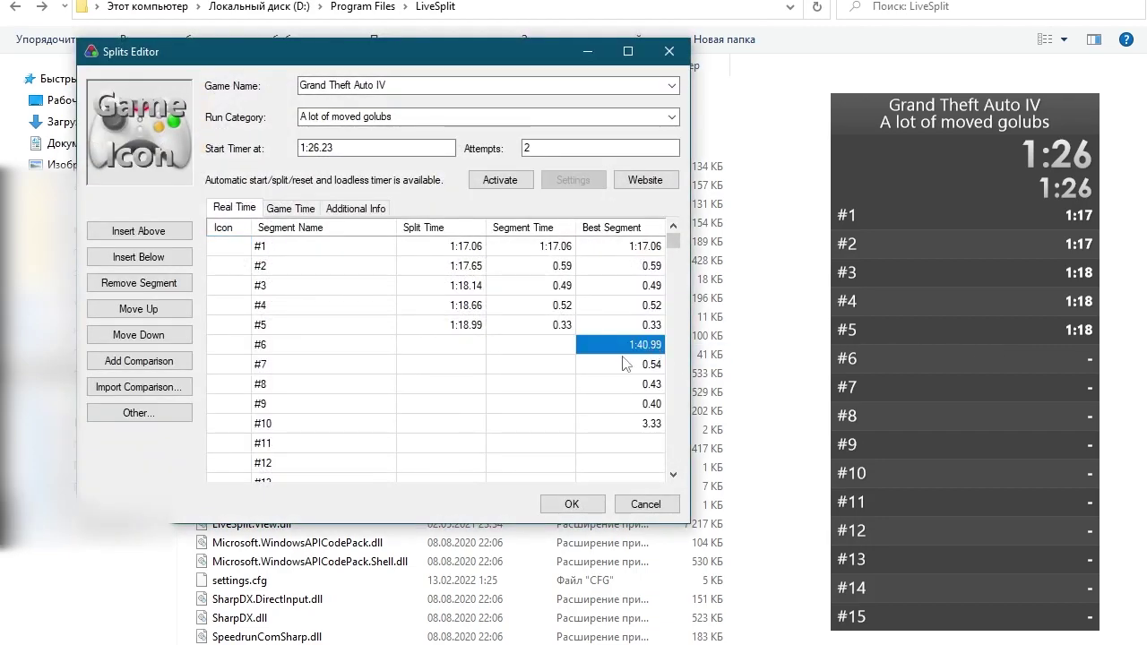
pyautogui.click(470, 346)
pyautogui.write('1:40.99')
# Copy the #7–#10 best segment times into their Segment Time cells
pyautogui.click(656, 365)
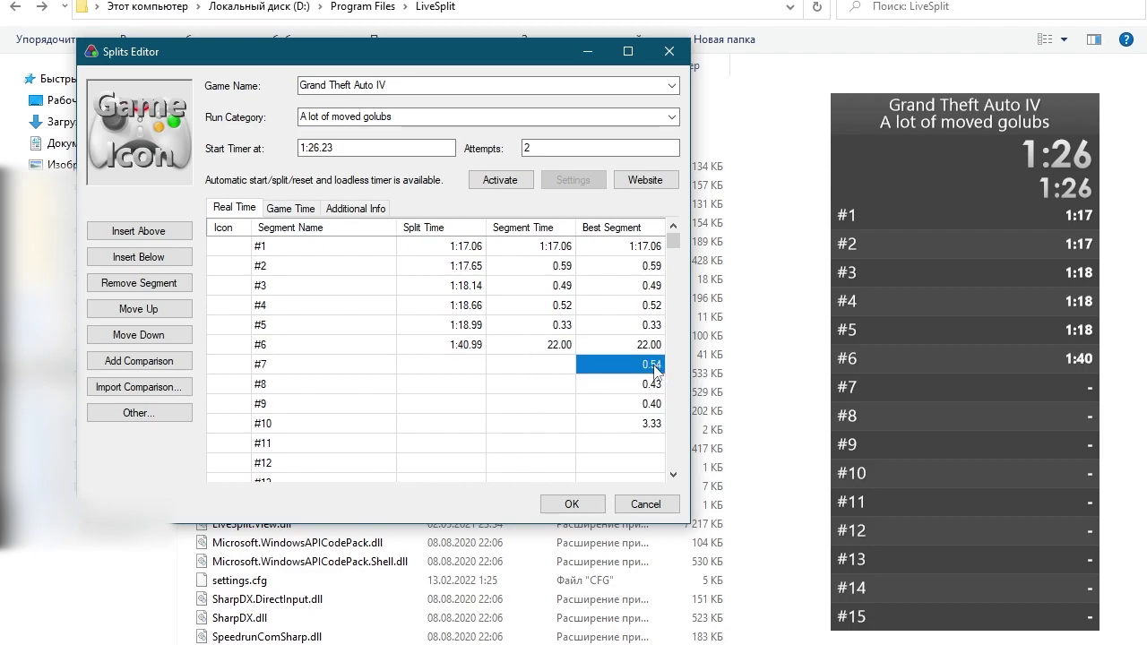
pyautogui.keyDown('shift'); pyautogui.click(656, 426); pyautogui.keyUp('shift')
pyautogui.hotkey('ctrl', 'c')
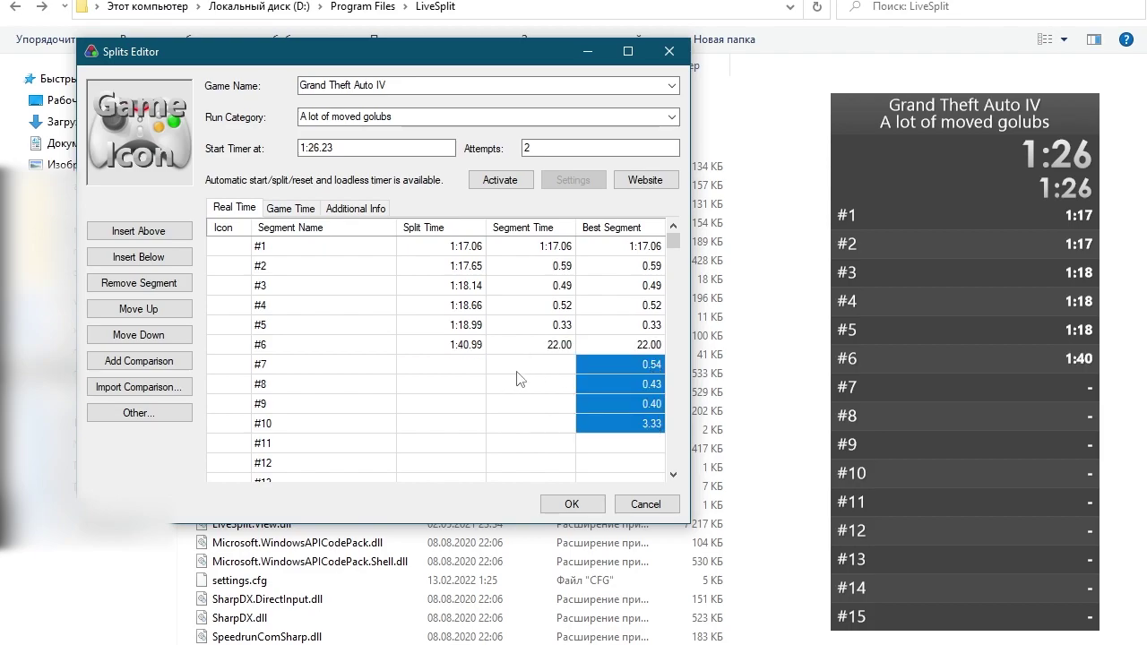
pyautogui.click(526, 366)
pyautogui.hotkey('ctrl', 'v')
# Set Start Timer at to 1:45.69, clear row #10's times, and save the splits
pyautogui.click(473, 430)
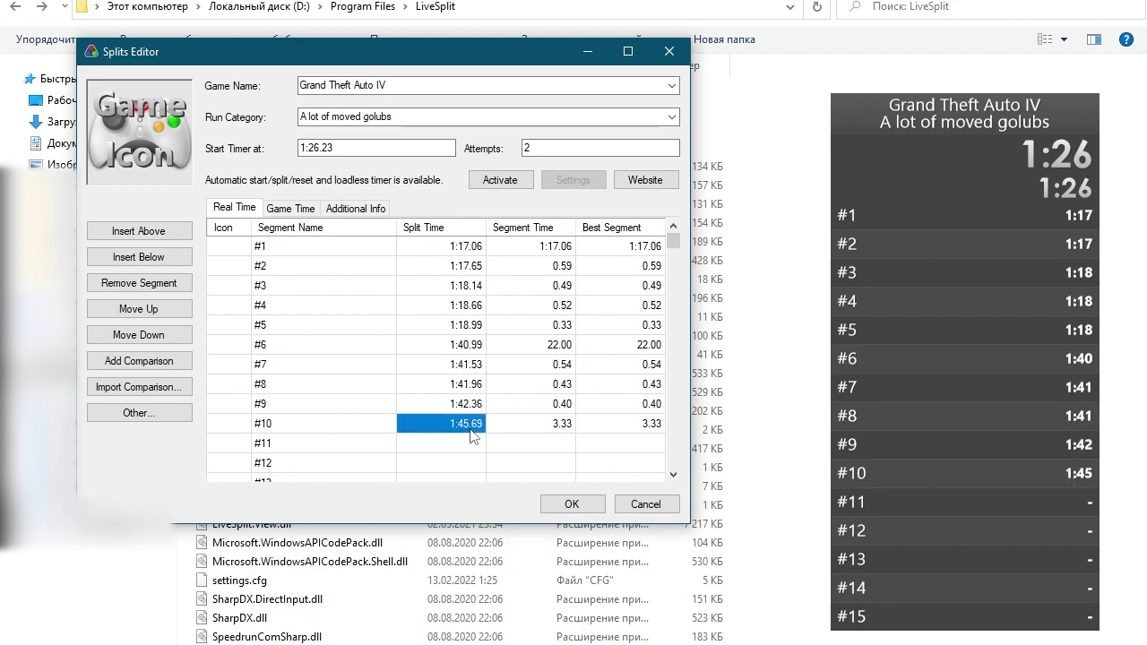
pyautogui.hotkey('ctrl', 'c')
pyautogui.doubleClick(385, 148)
pyautogui.hotkey('ctrl', 'v')
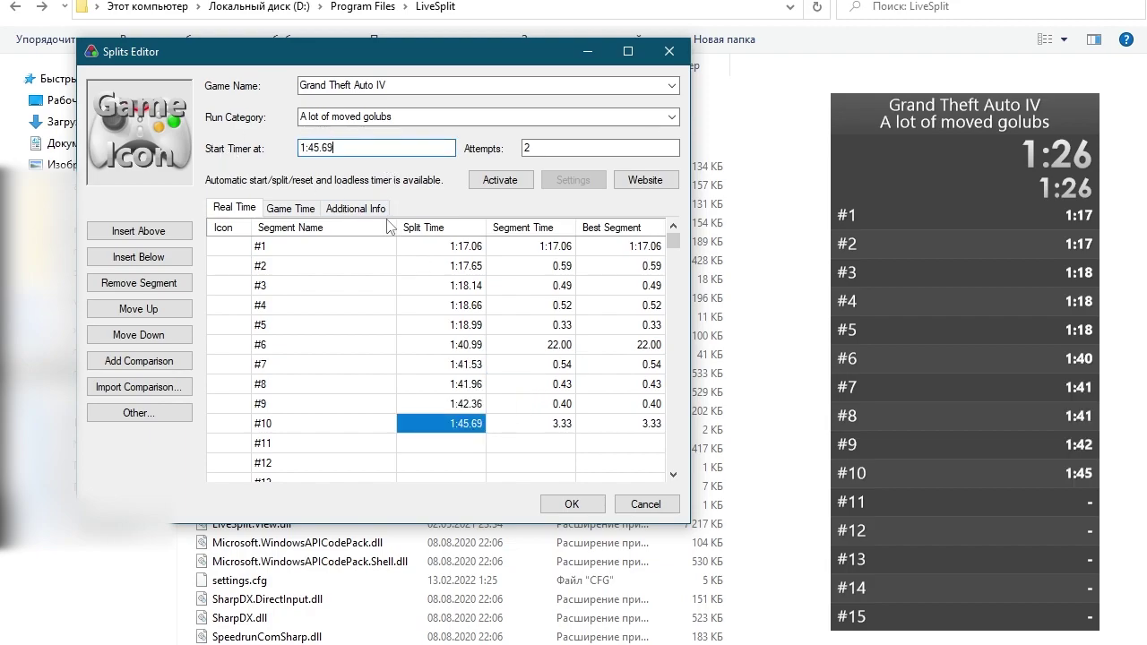
pyautogui.keyDown('shift'); pyautogui.click(641, 426); pyautogui.keyUp('shift')
pyautogui.press('Delete')
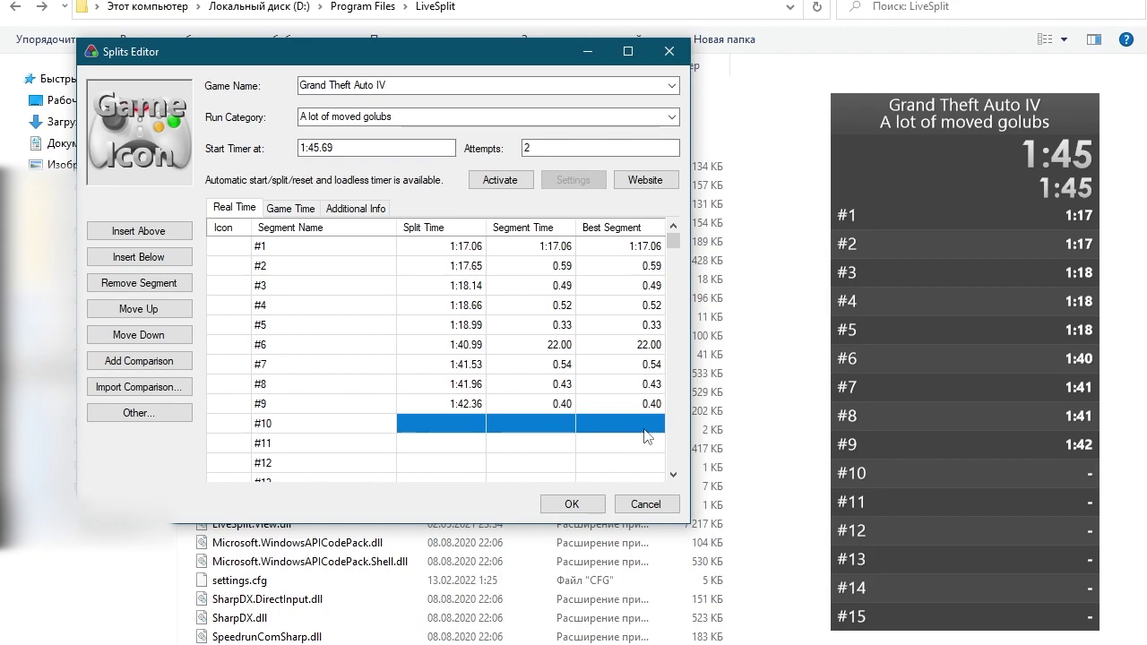
pyautogui.click(572, 503)
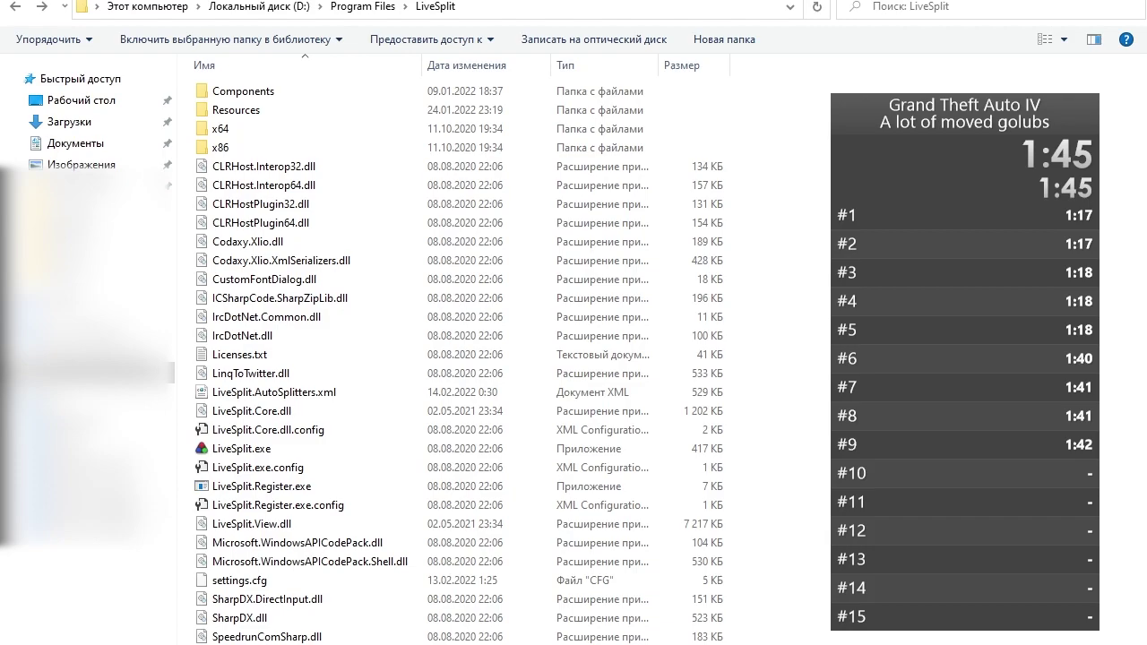
# Add the Other > Timer Pause component in the Layout Editor and confirm the layout
pyautogui.rightClick(948, 240)
pyautogui.click(1016, 466)
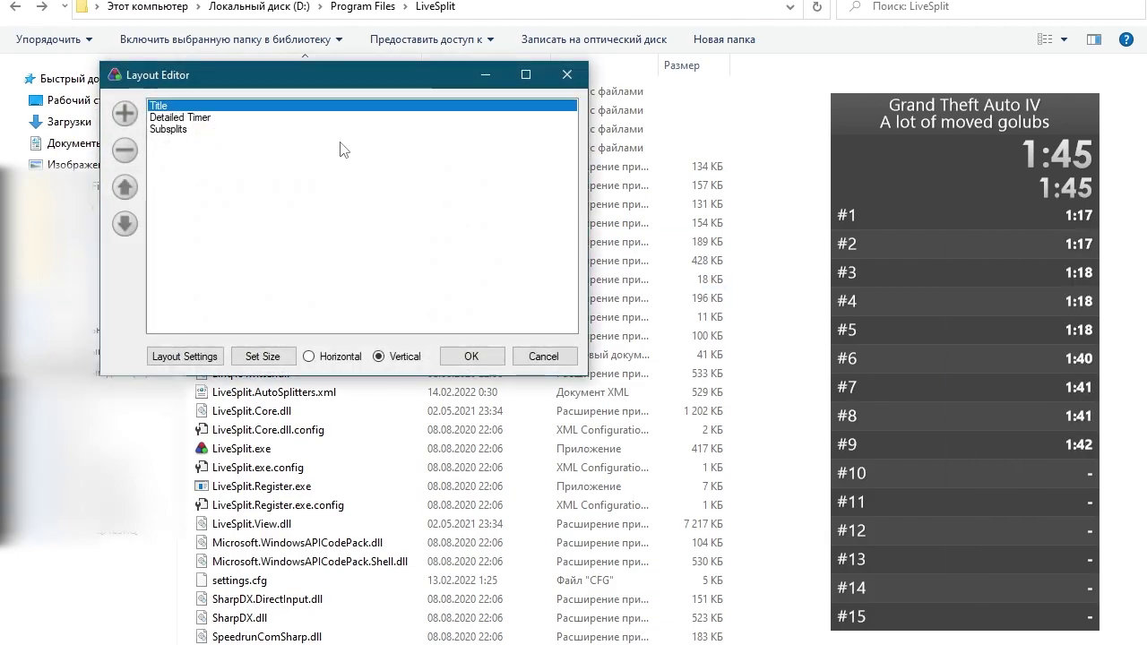
pyautogui.click(125, 113)
pyautogui.moveTo(188, 215)
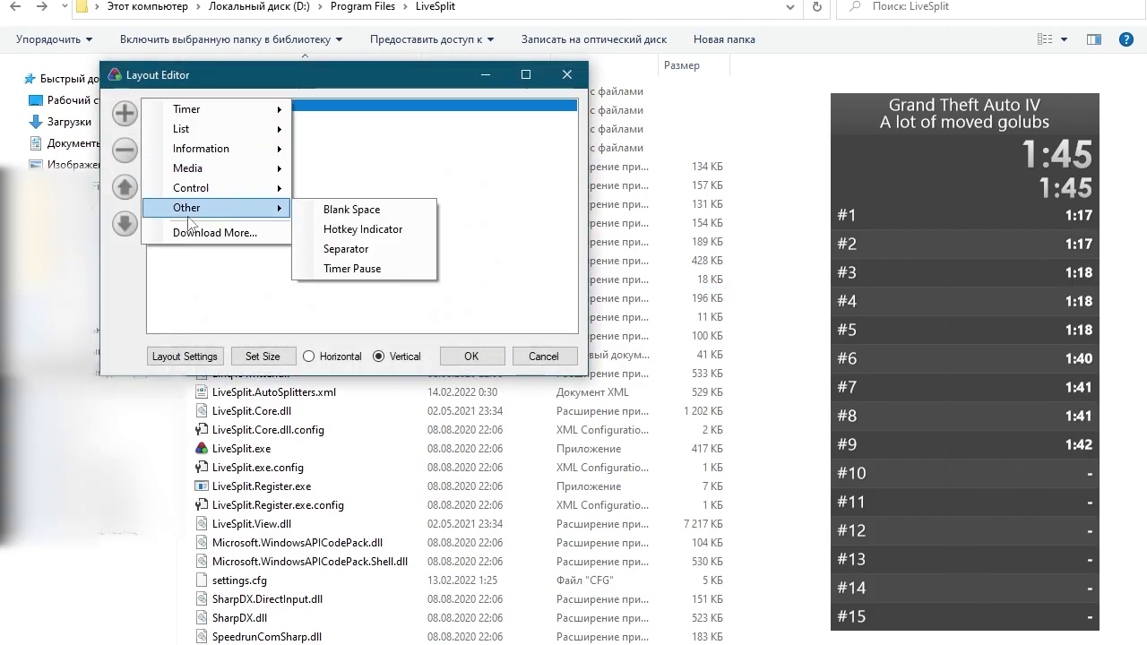
pyautogui.click(354, 268)
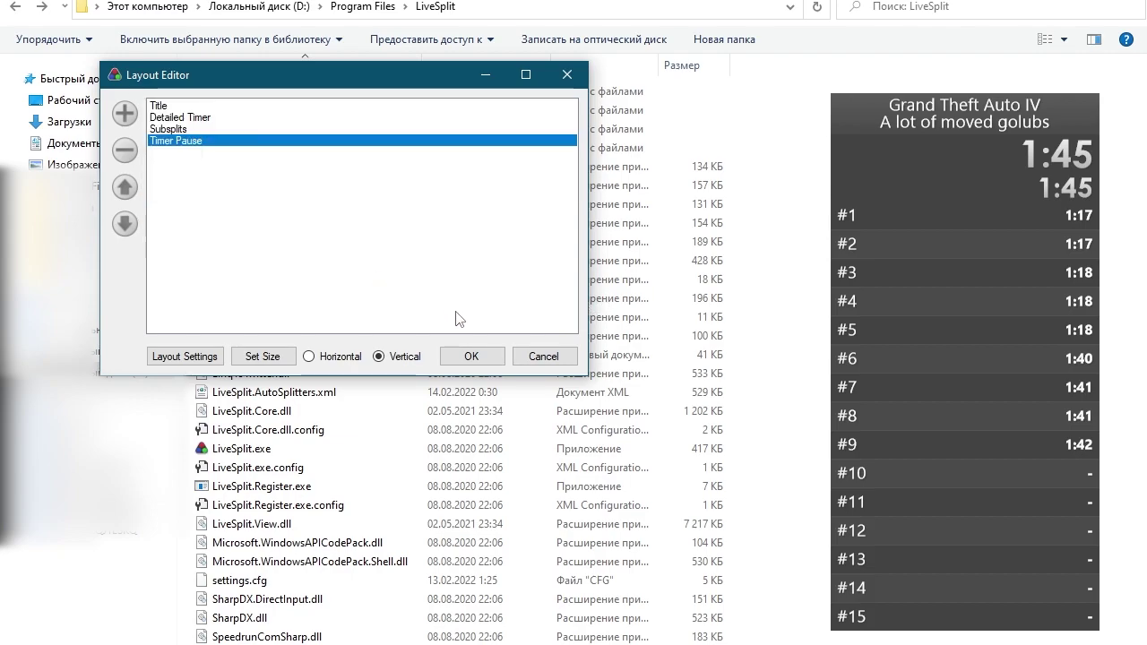
pyautogui.click(471, 356)
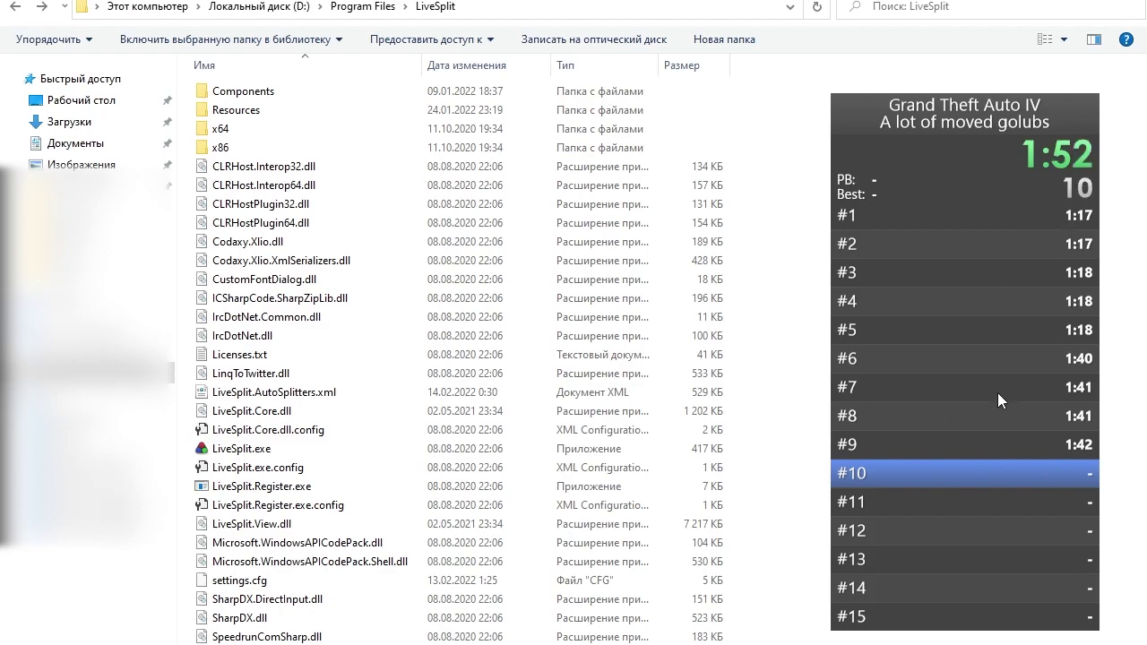
# Split the run at the next segment, then reset it while keeping the beaten best times
pyautogui.press('KP_1')
pyautogui.press('KP_1')
pyautogui.press('KP_1')
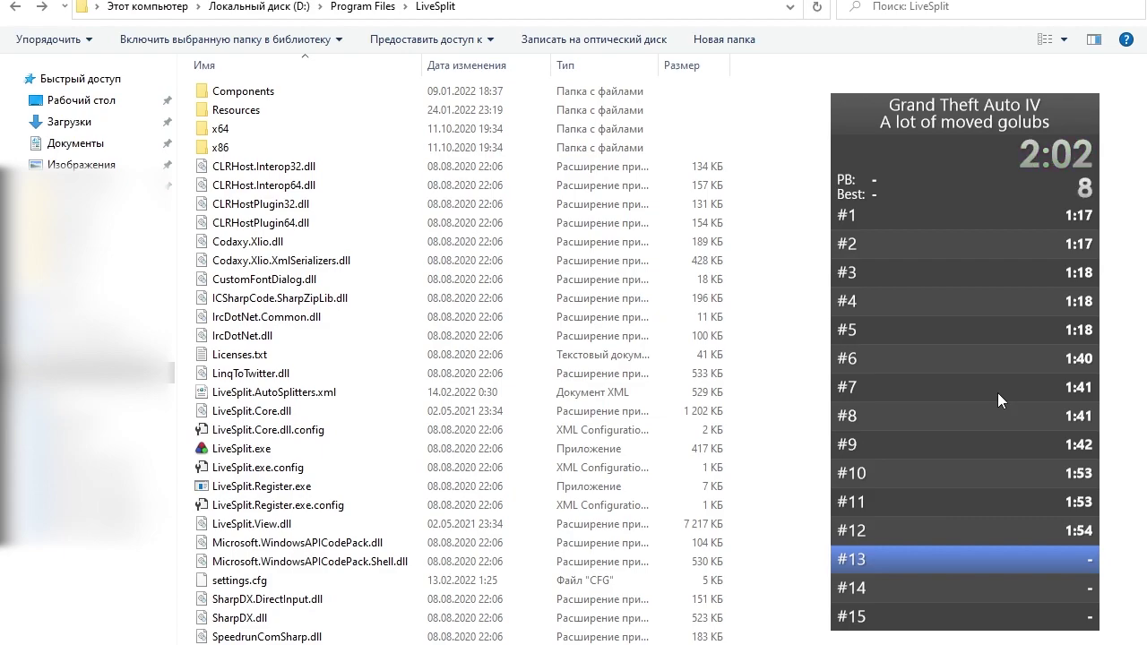
pyautogui.press('KP_3')
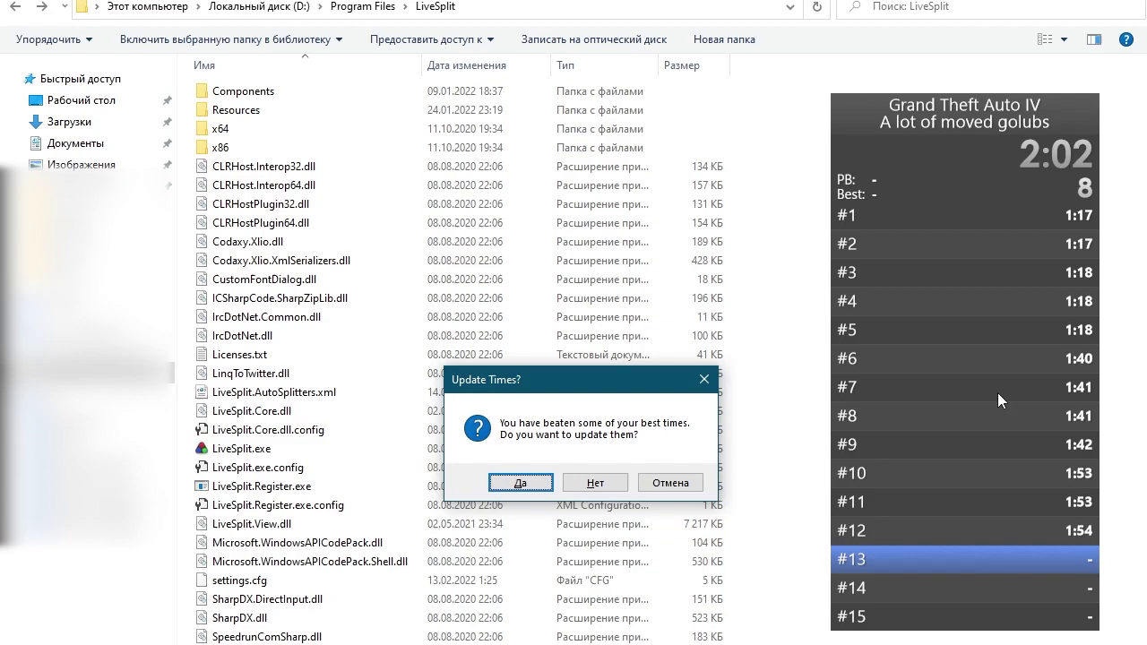
pyautogui.press('Return')
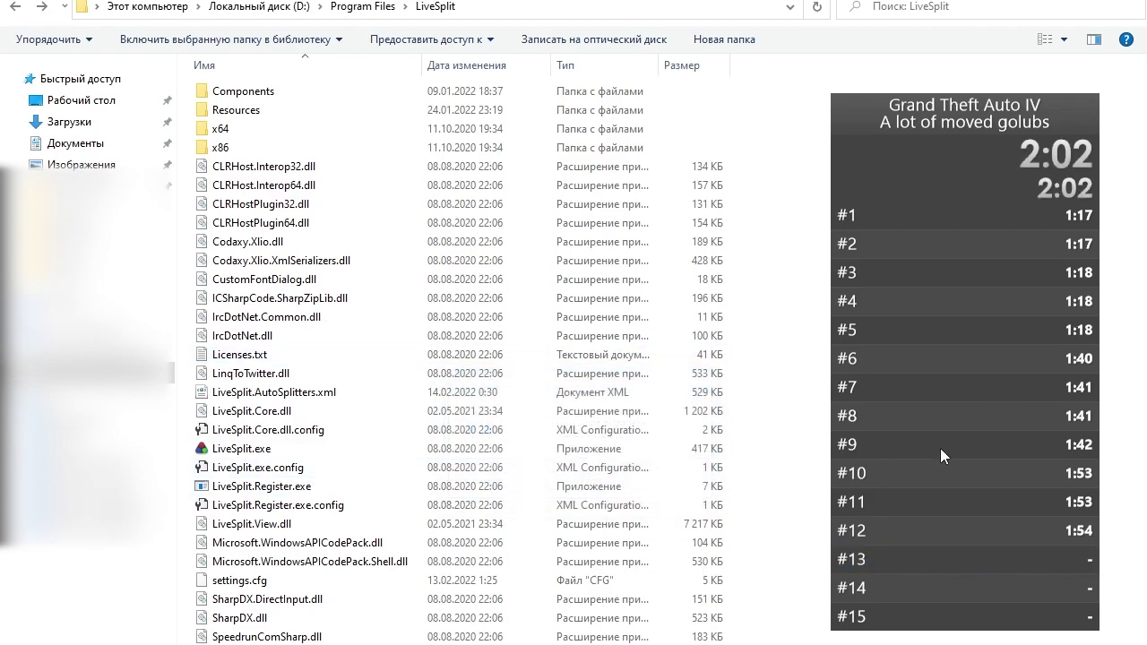
pyautogui.rightClick(939, 379)
pyautogui.click(963, 378)
pyautogui.scroll(-1, 639, 330)
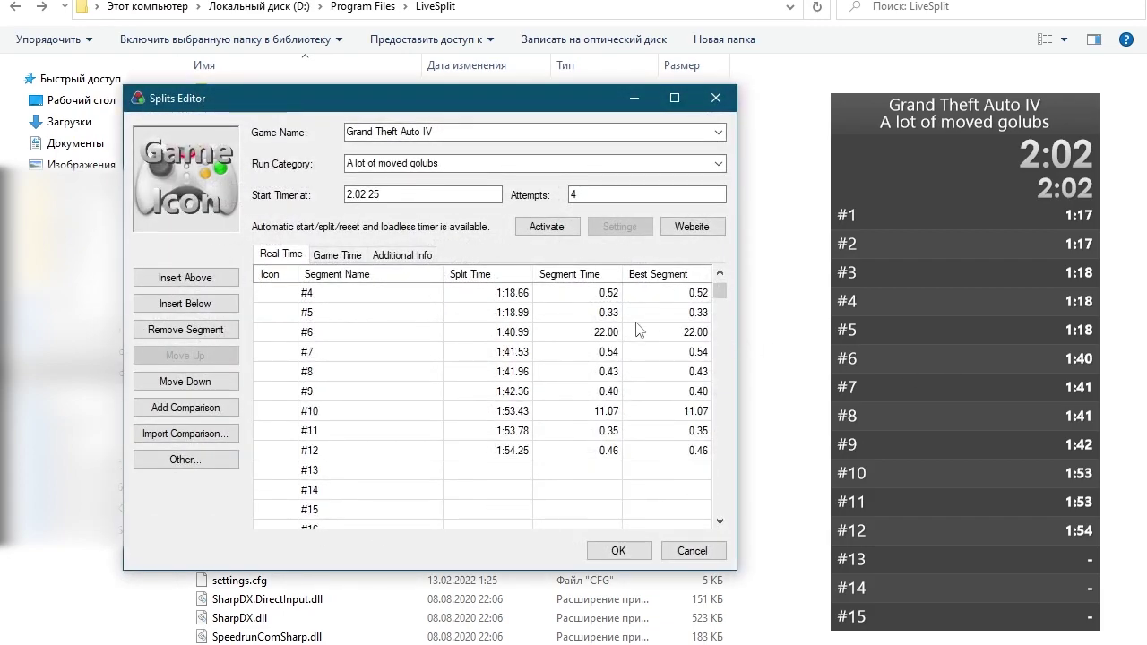
pyautogui.scroll(1, 641, 333)
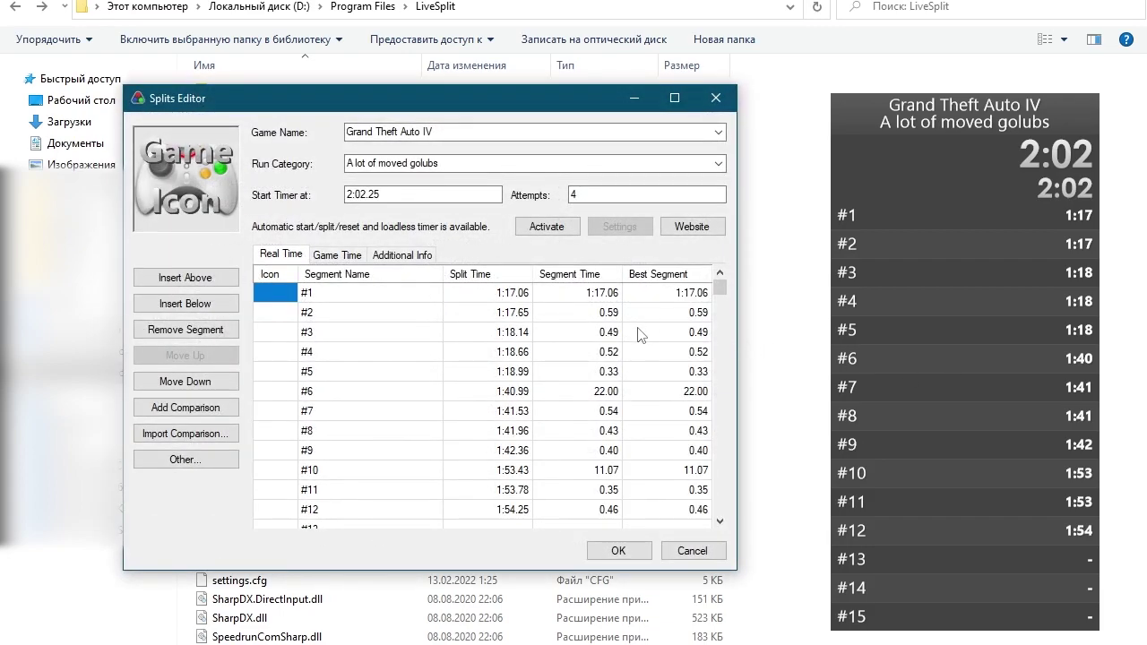
pyautogui.click(427, 195)
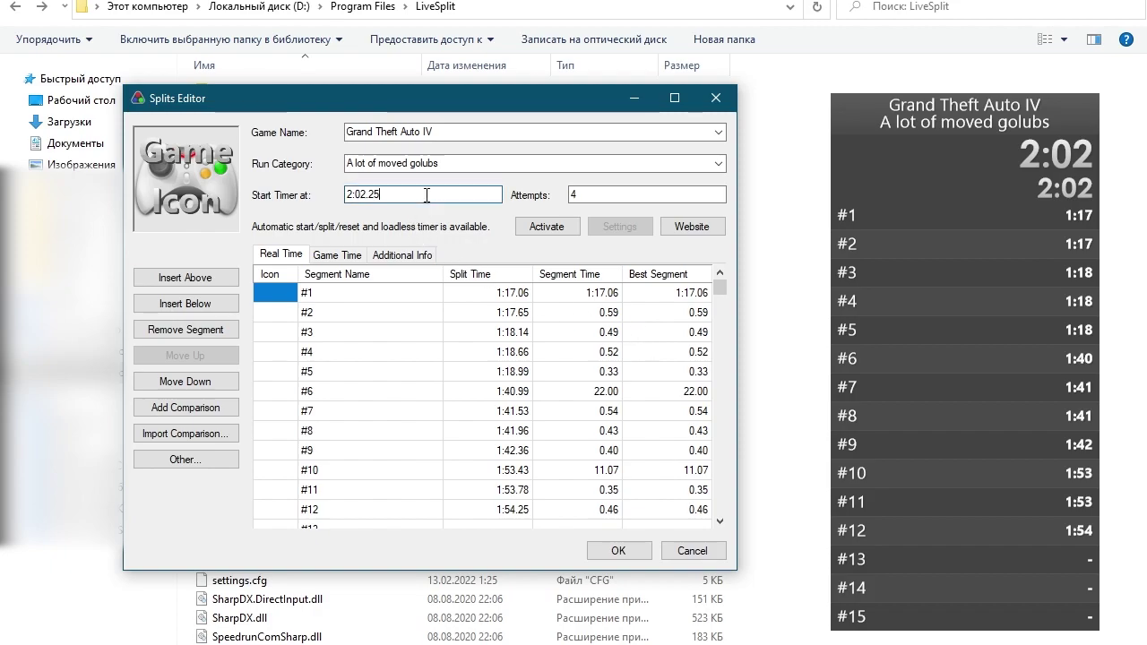
pyautogui.moveTo(427, 194); pyautogui.dragTo(267, 187)
pyautogui.click(417, 198)
pyautogui.scroll(-1, 560, 403)
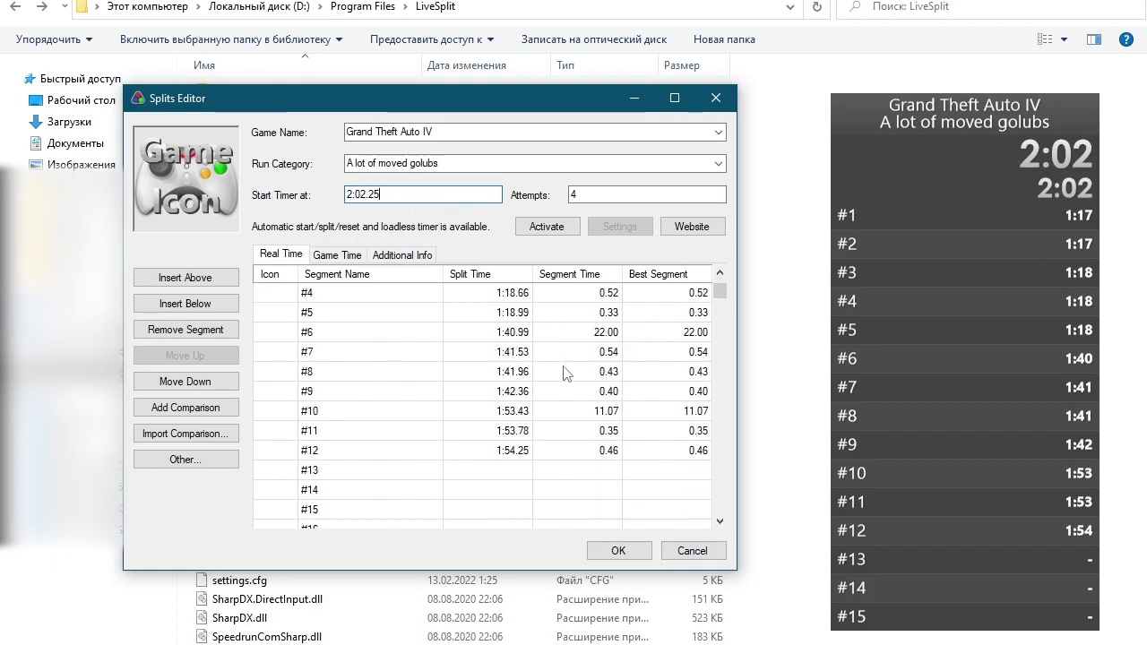
pyautogui.click(516, 451)
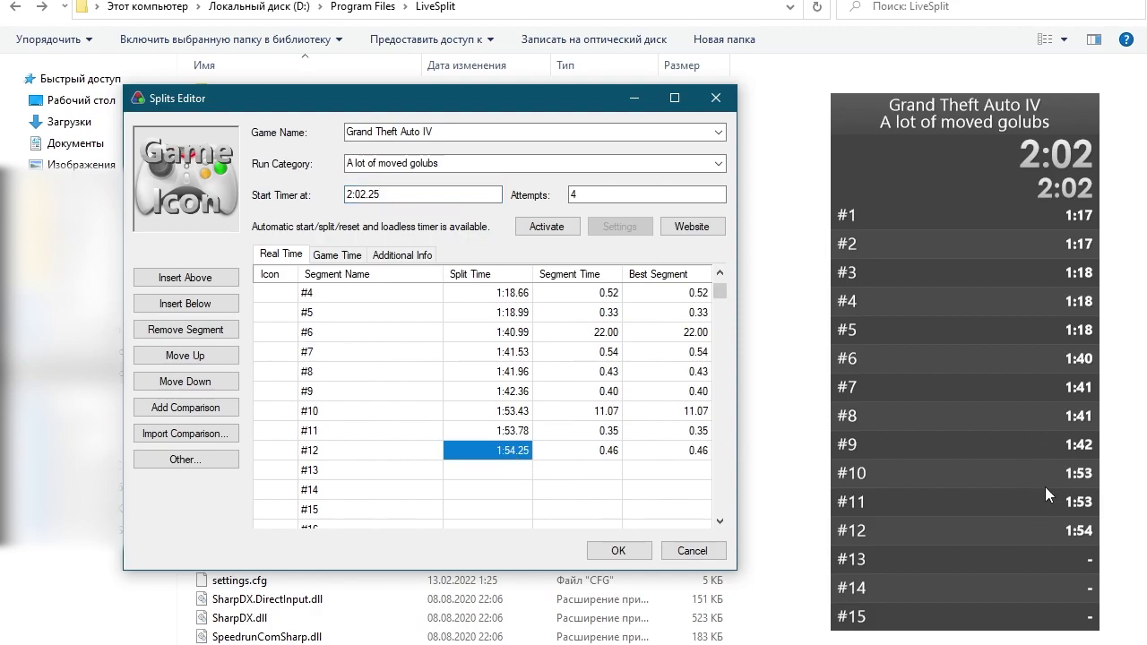
pyautogui.scroll(1, 595, 465)
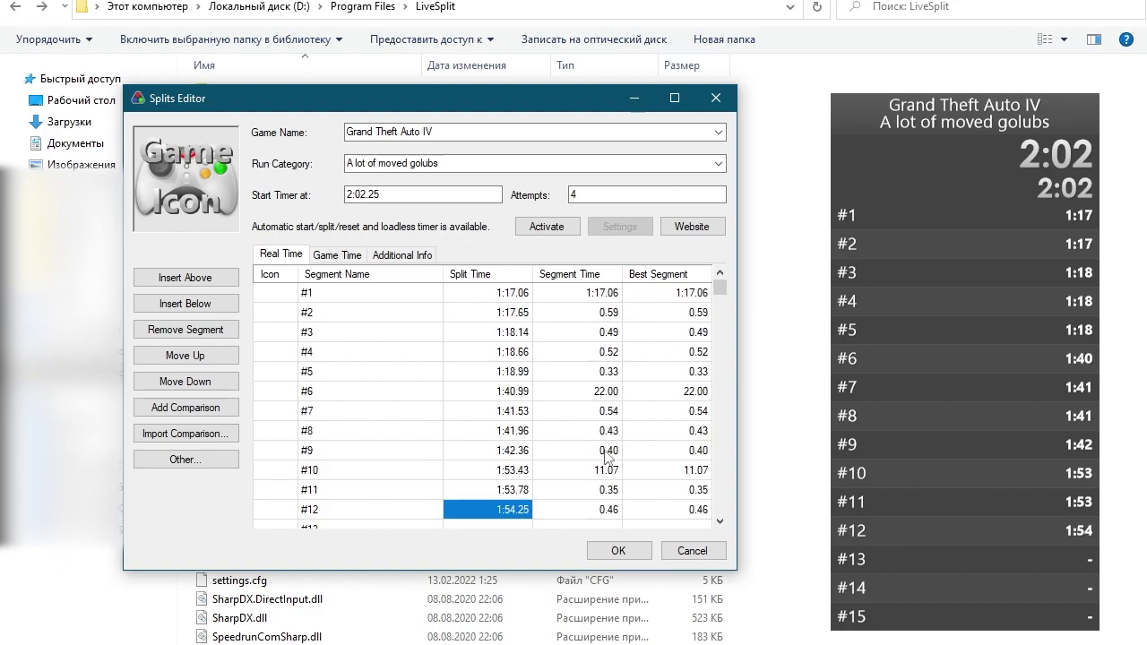
pyautogui.click(692, 551)
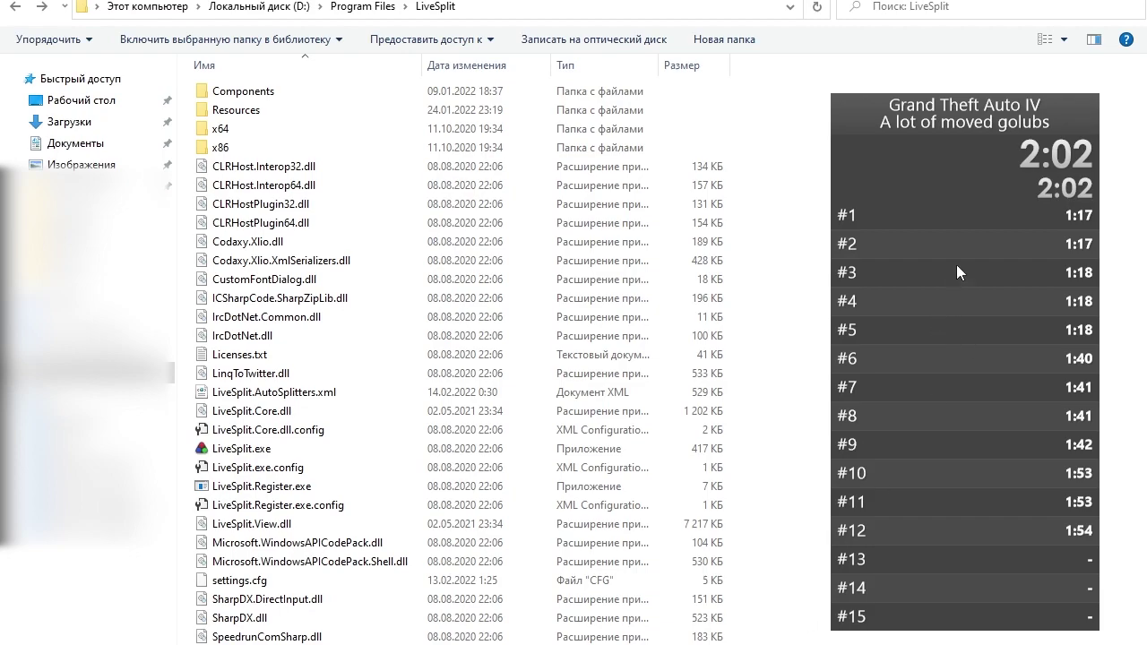
# Open LiveSplit's Settings from the timer's context menu
pyautogui.rightClick(971, 238)
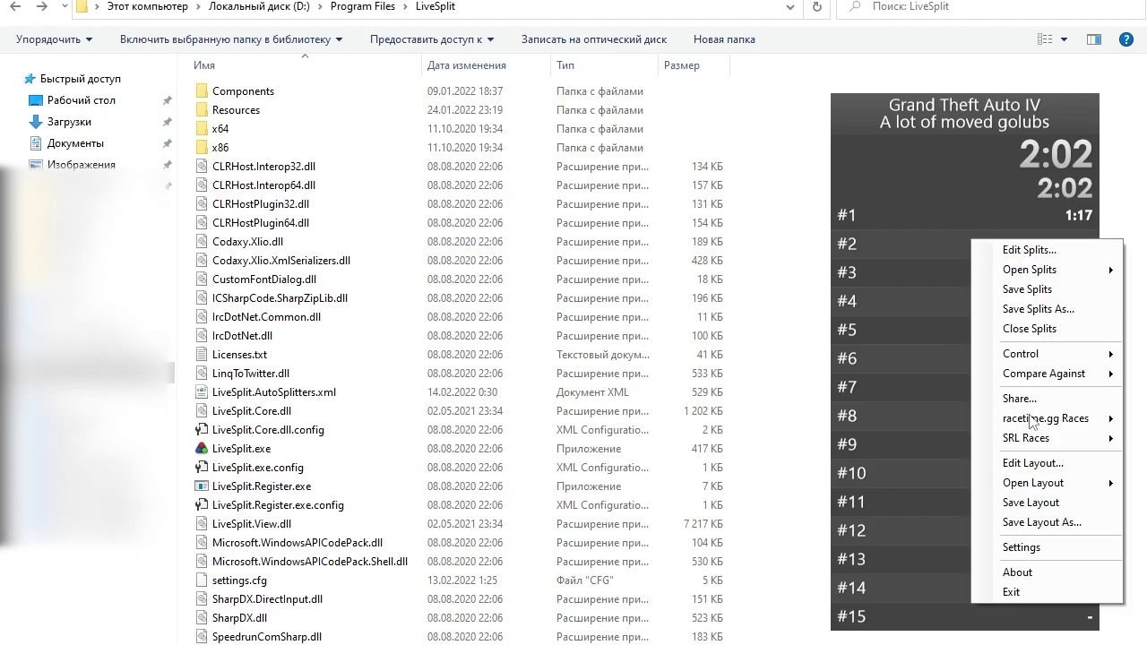
pyautogui.click(1031, 549)
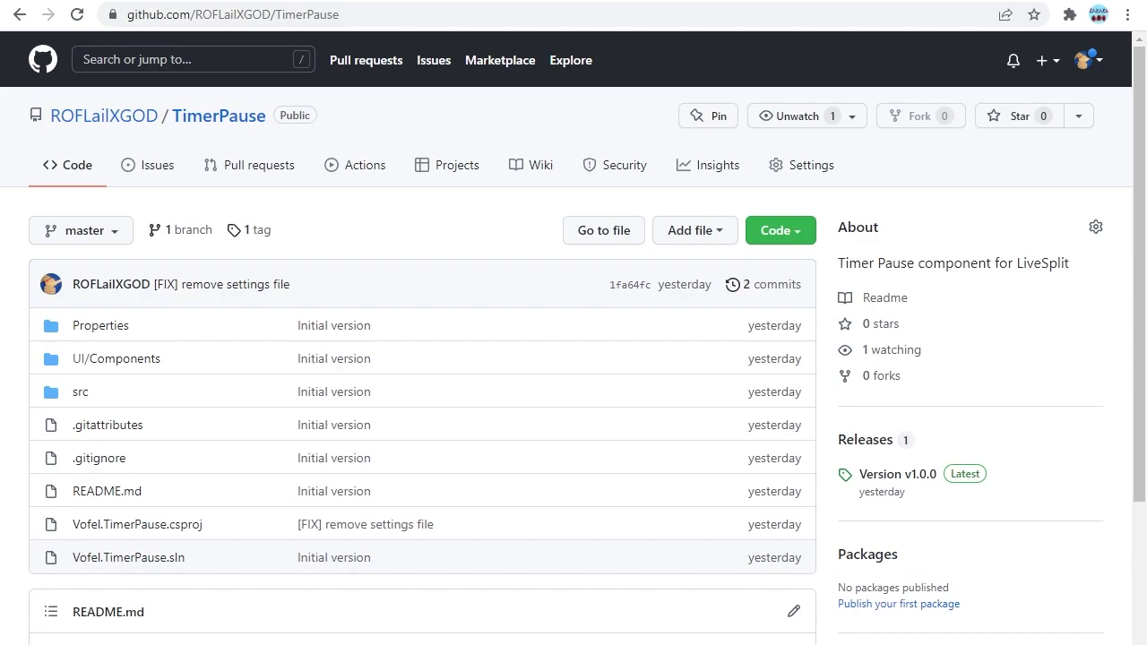
# Open the TimerPause repository's Releases page
pyautogui.click(871, 443)
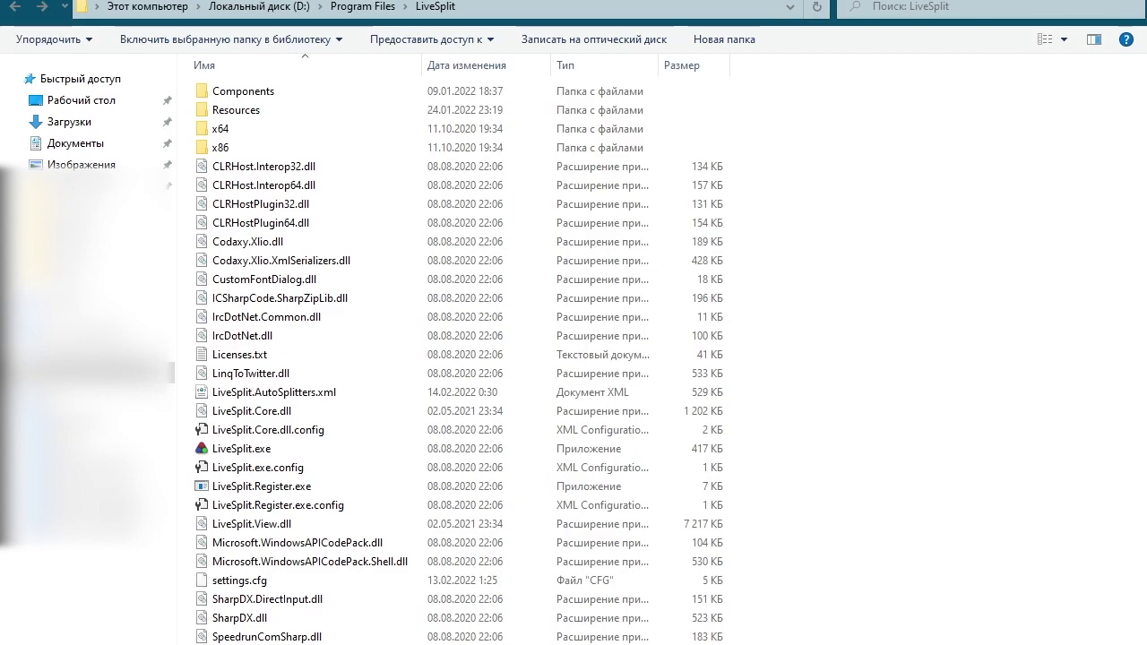
# Open LiveSplit's Components folder, sort by name descending, and select Vofel.TimerPause.dll
pyautogui.doubleClick(312, 93)
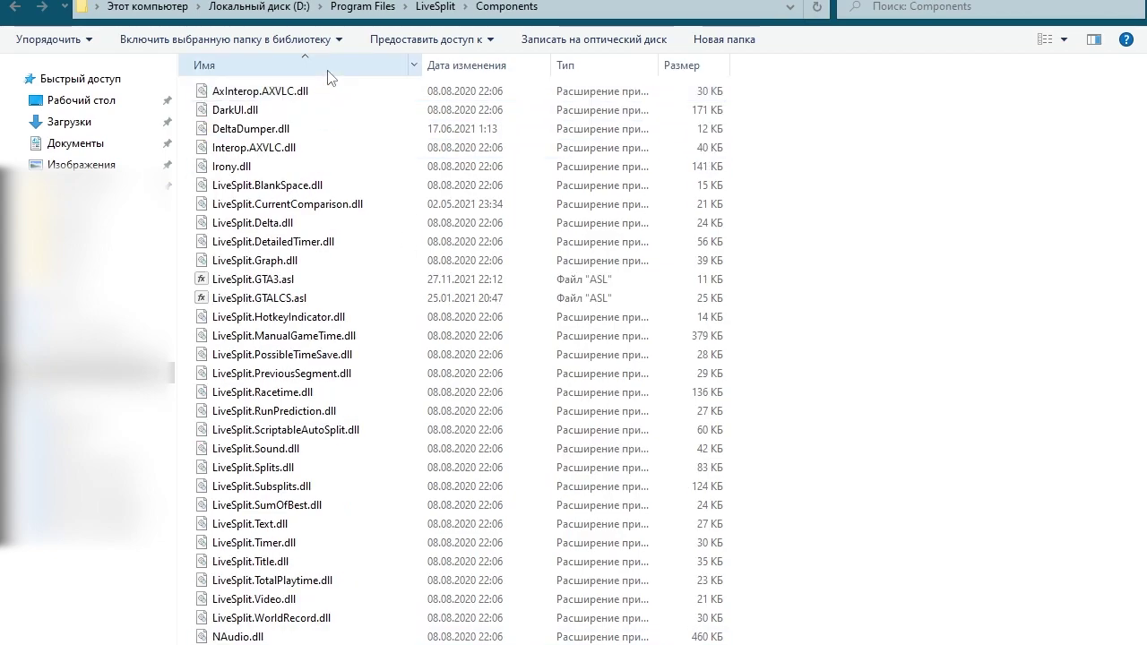
pyautogui.click(328, 78)
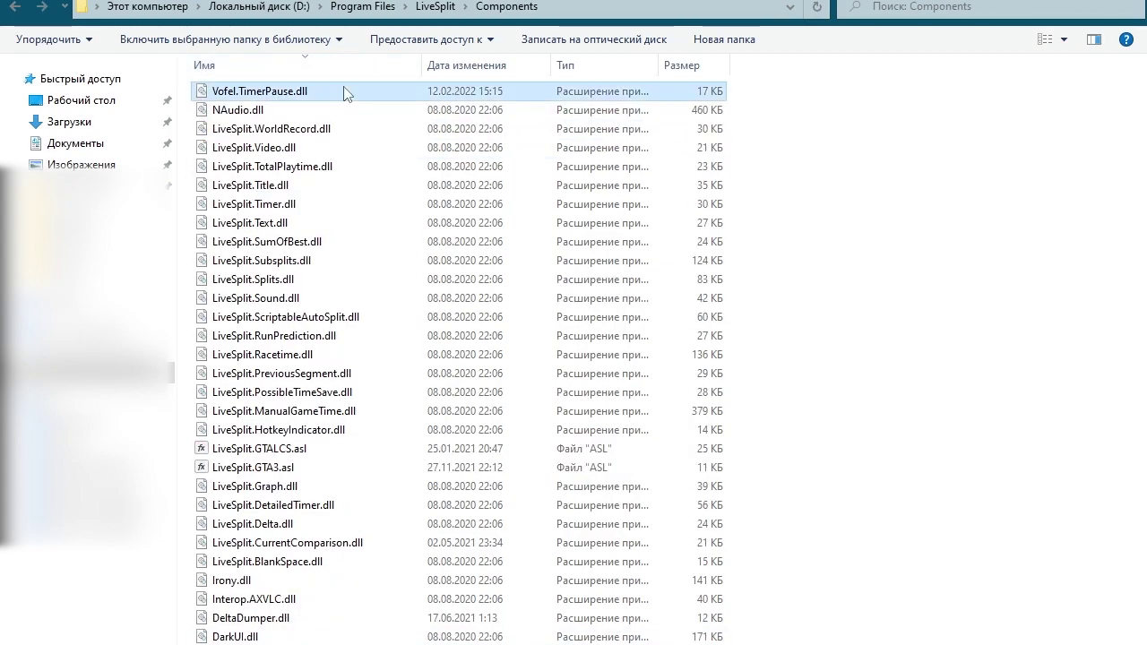
pyautogui.click(319, 99)
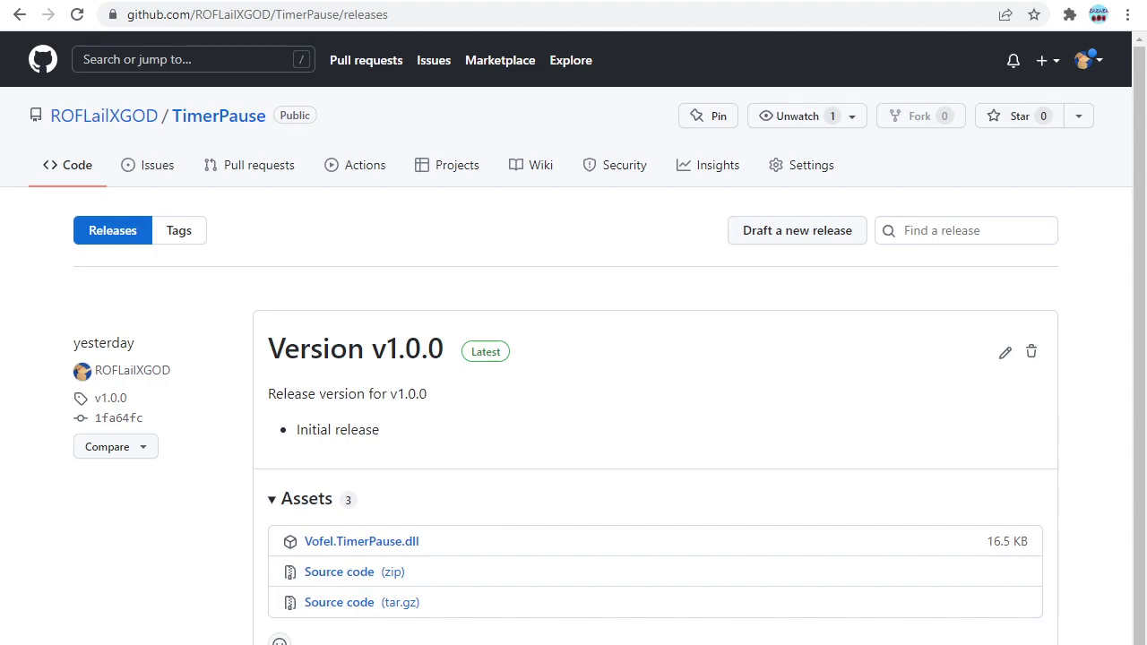
# Go to the TimerPause repository's Issues tab, which lists no issues
pyautogui.click(154, 172)
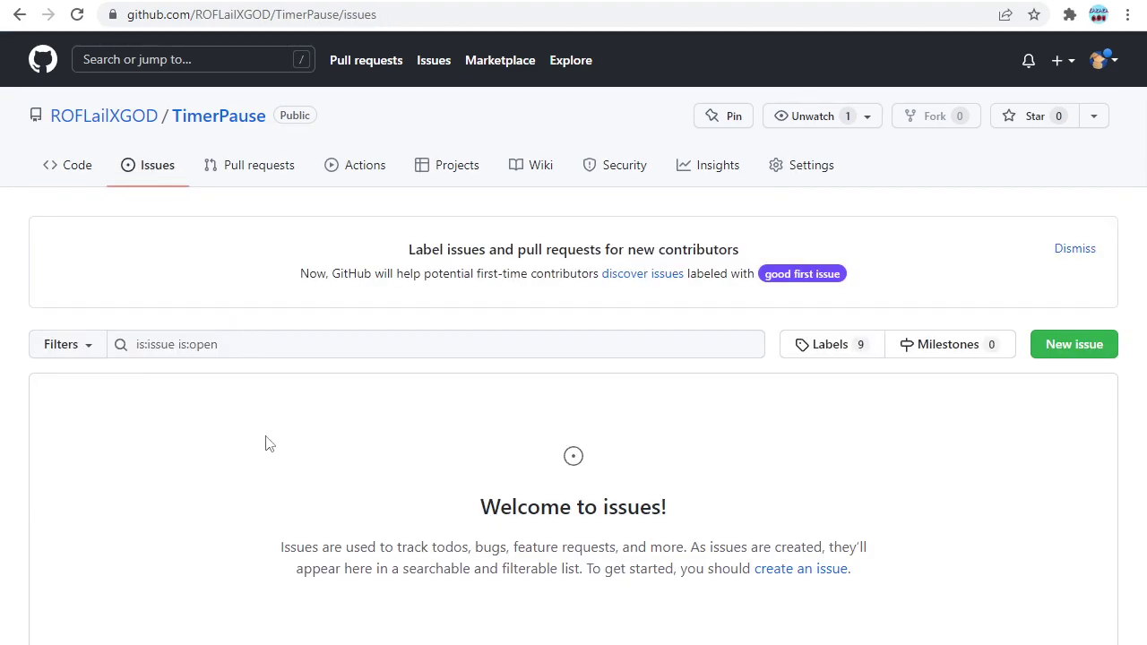